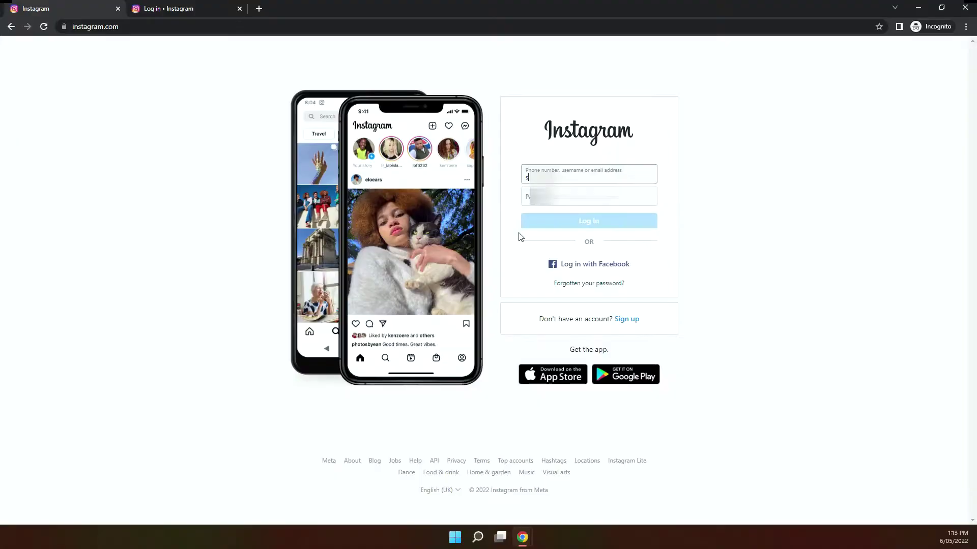
Complete the username, enter the account password, and submit the Instagram login
type("c")
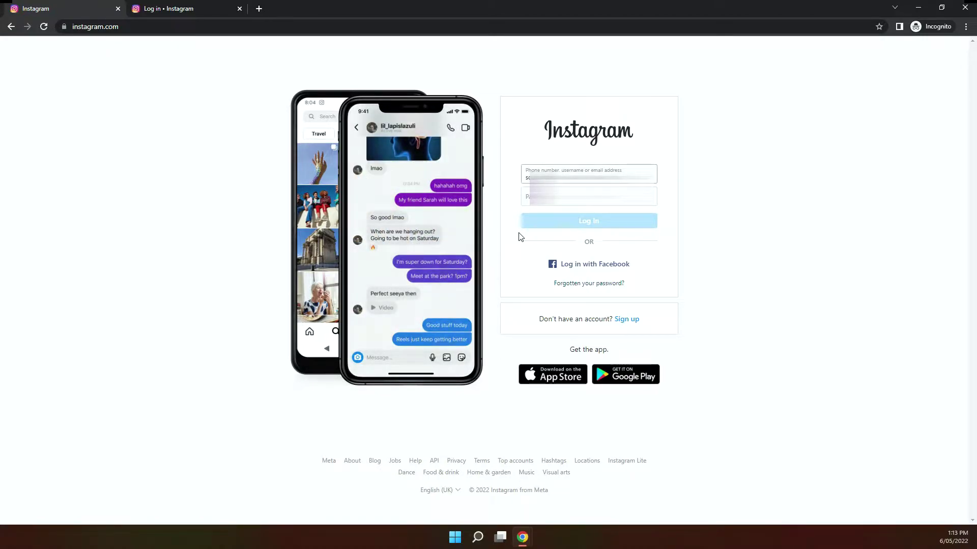
key("Tab")
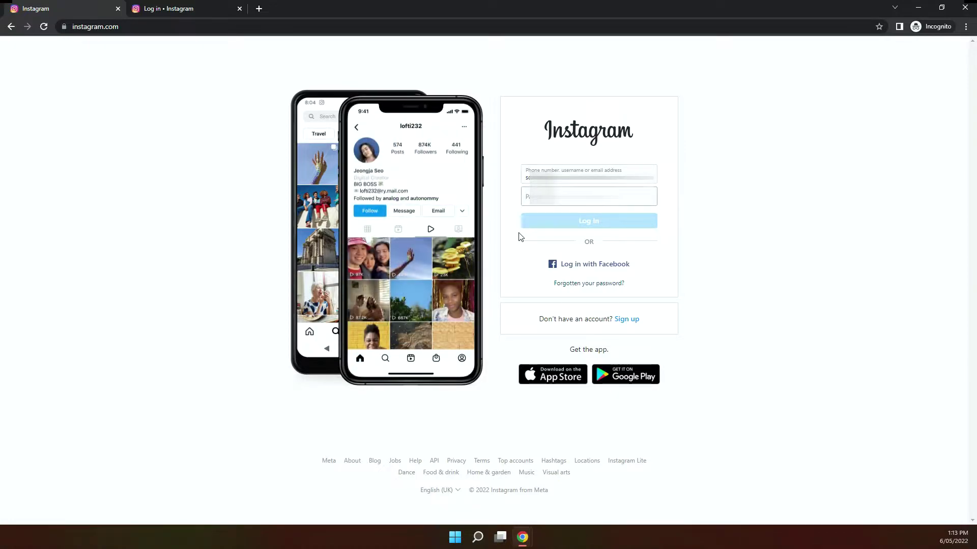
type("******")
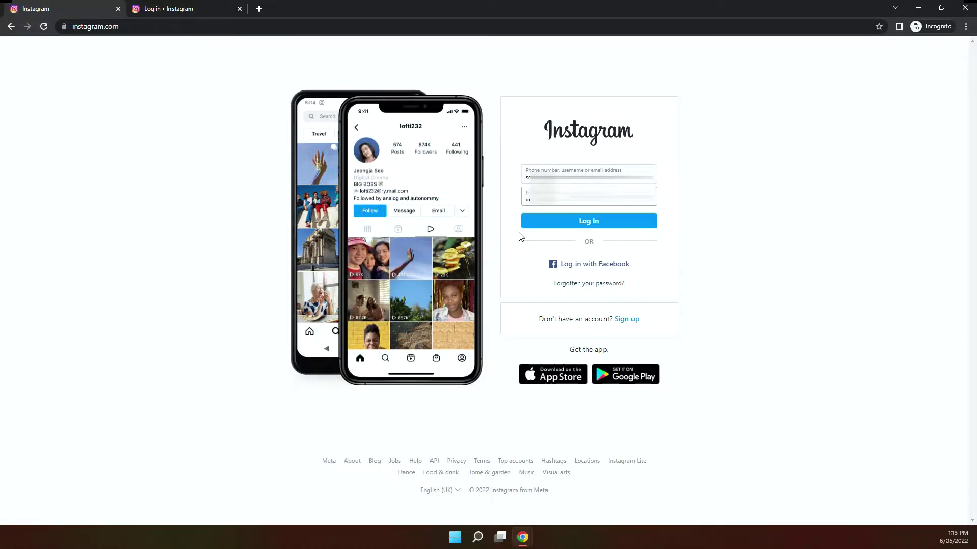
key("Return")
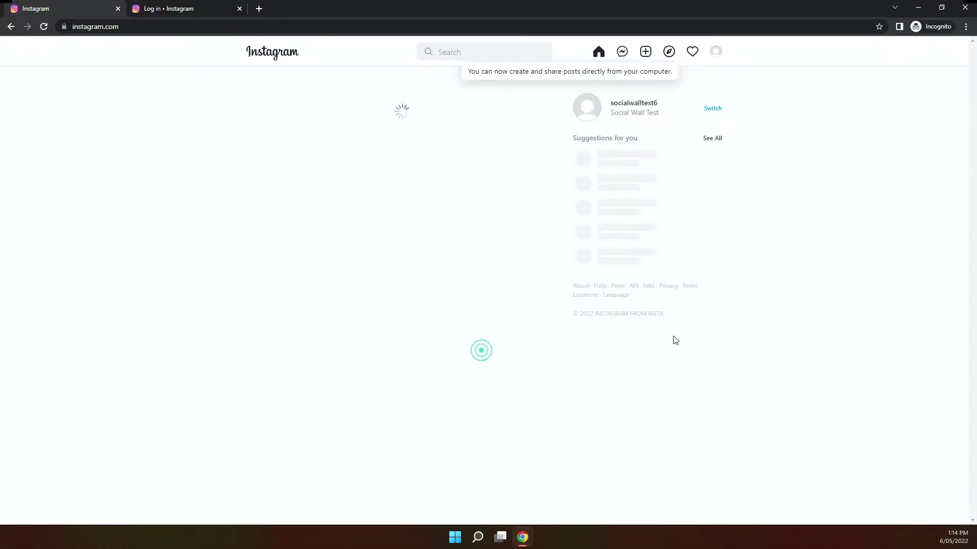
Disable the account temporarily with reason 'Just need a break', re-entering the password and confirming
left_click(716, 51)
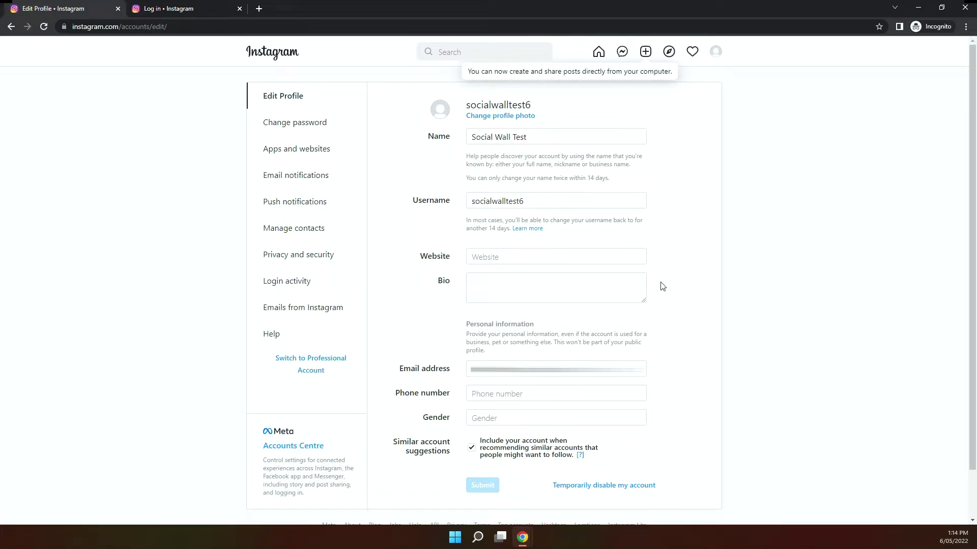
left_click(606, 486)
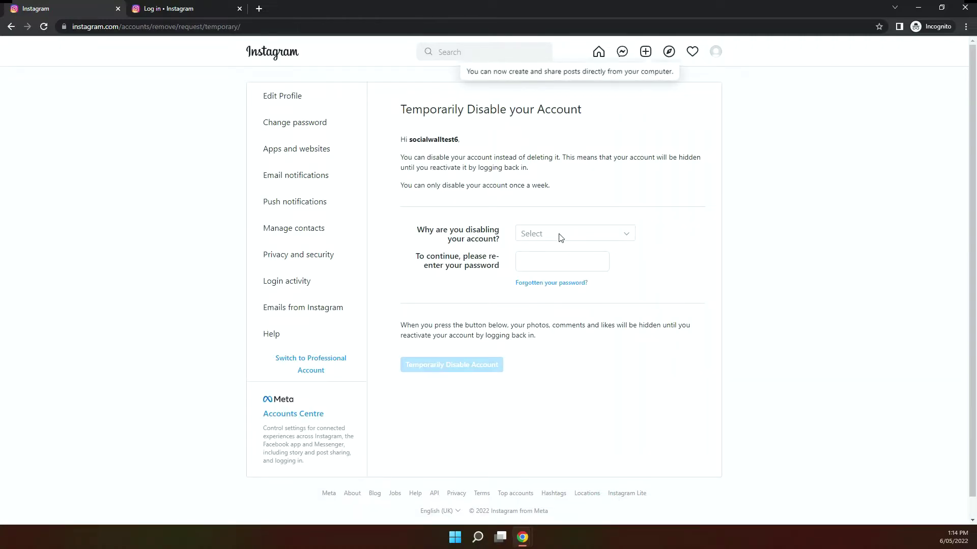
left_click(558, 234)
left_click(552, 259)
left_click(541, 265)
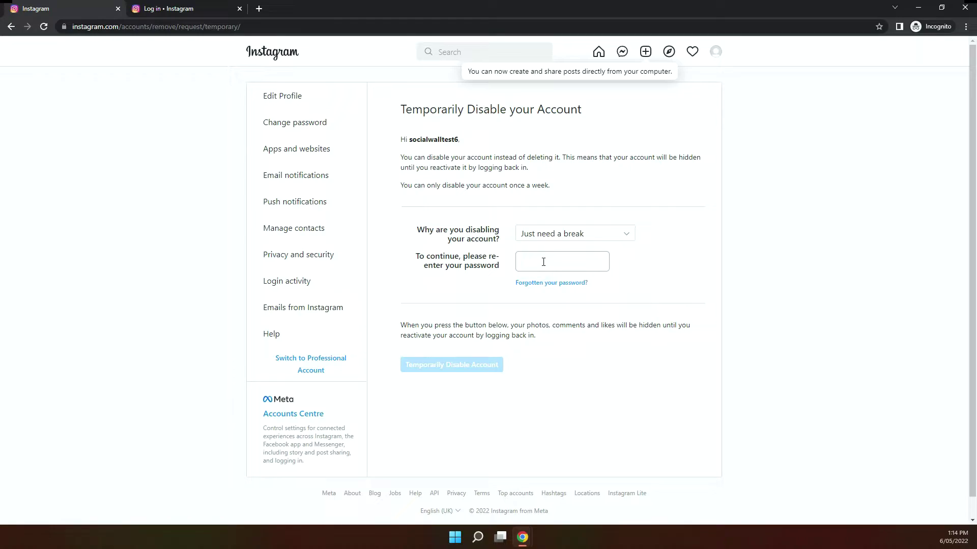
type("•")
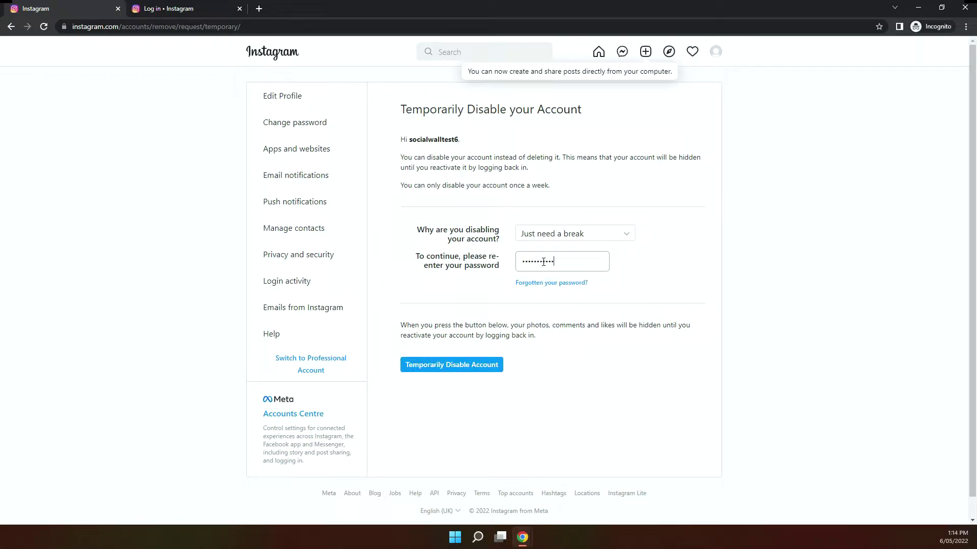
left_click(454, 365)
left_click(434, 340)
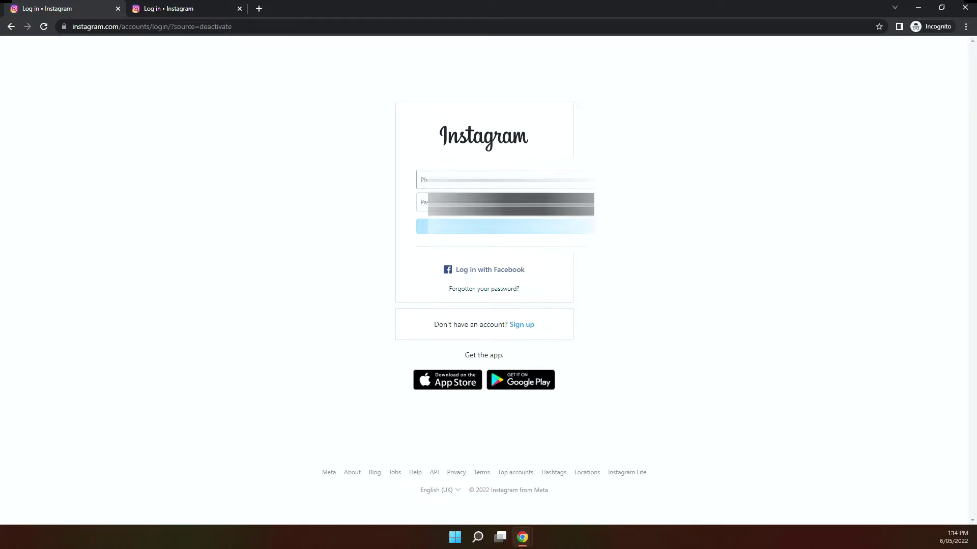
Sign back in on the login page with the username and password to reactivate the account
type("soc")
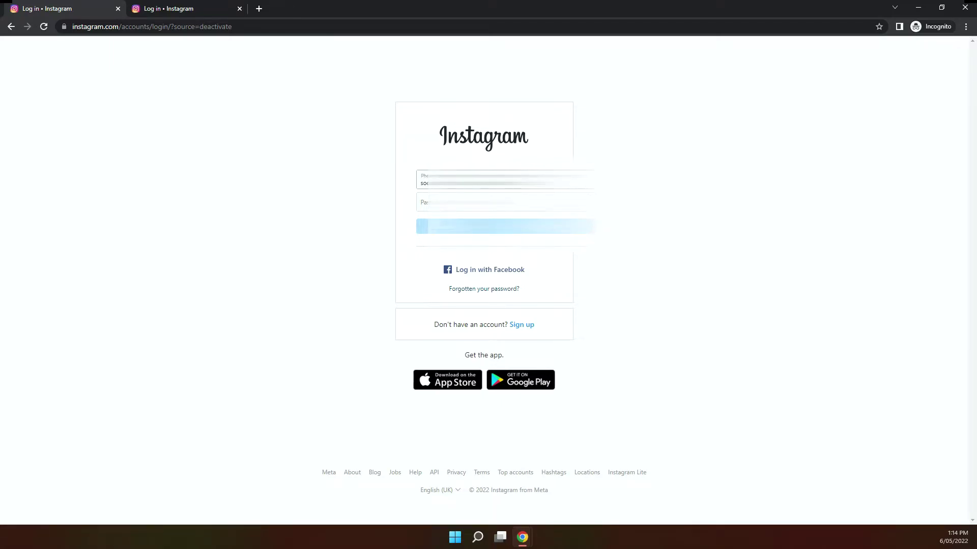
left_click(503, 202)
type("•")
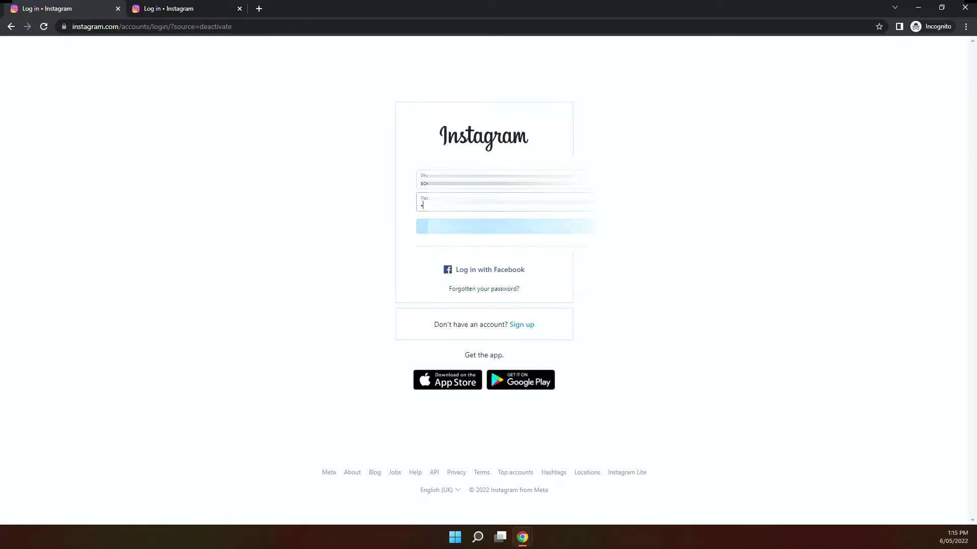
type("•")
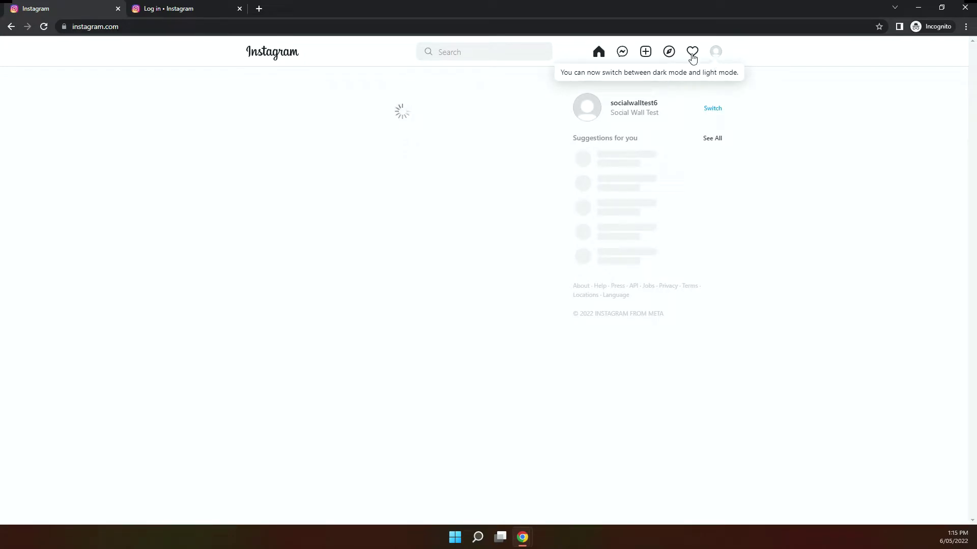
In Settings, go to Privacy and security and start a Data download request
left_click(715, 52)
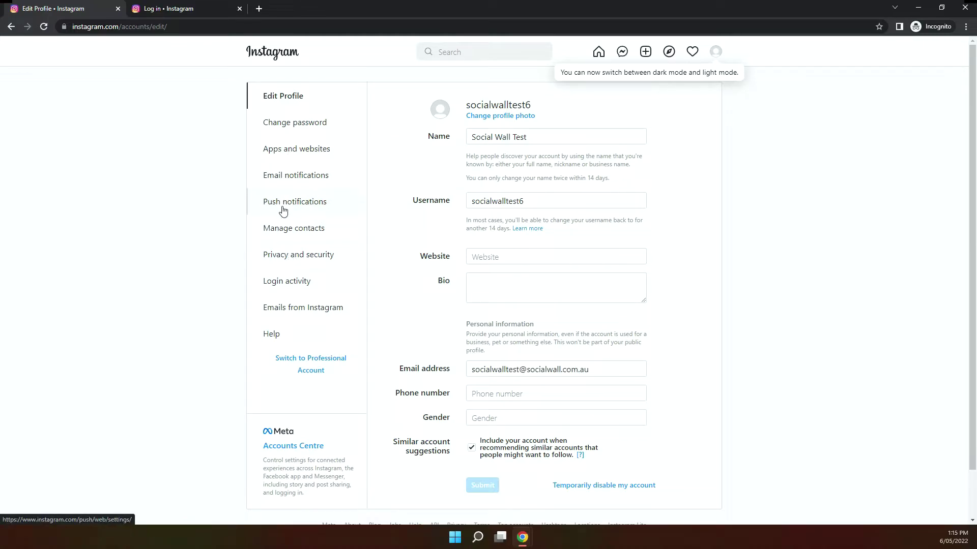
left_click(284, 229)
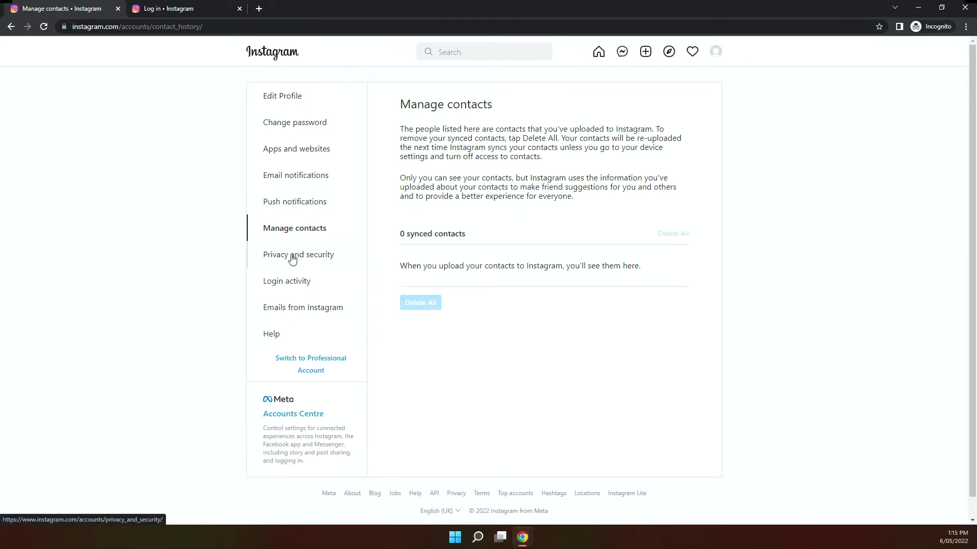
left_click(293, 258)
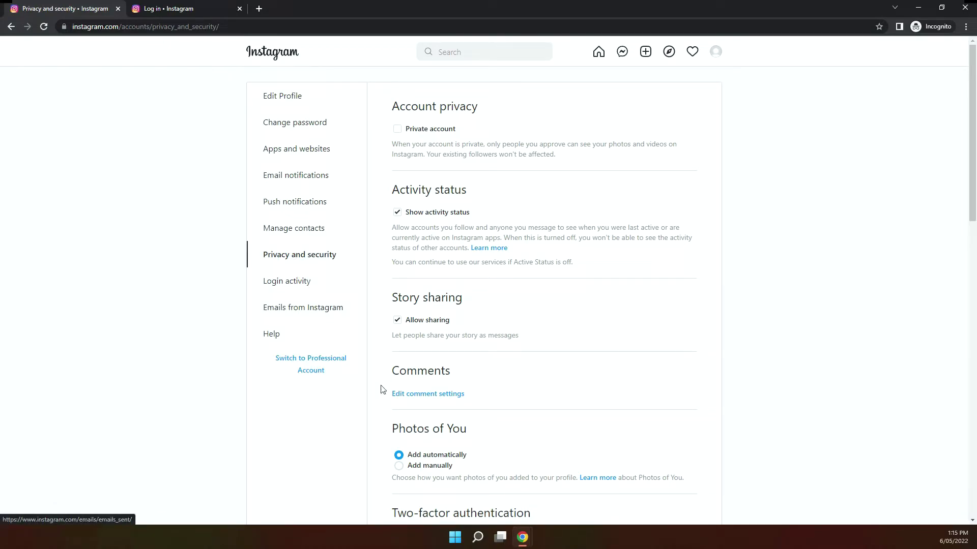
scroll(382, 390, "down", 4)
scroll(382, 389, "down", 2)
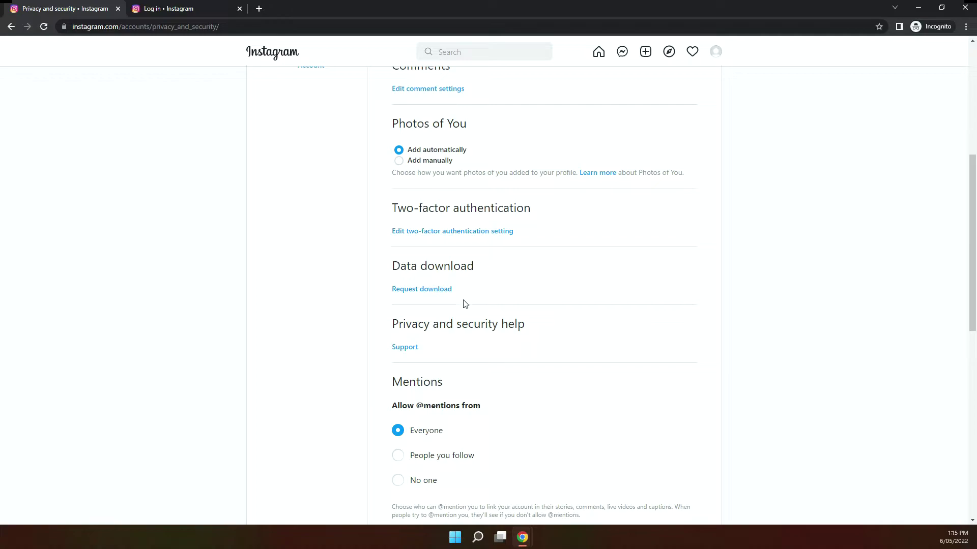
left_click(428, 289)
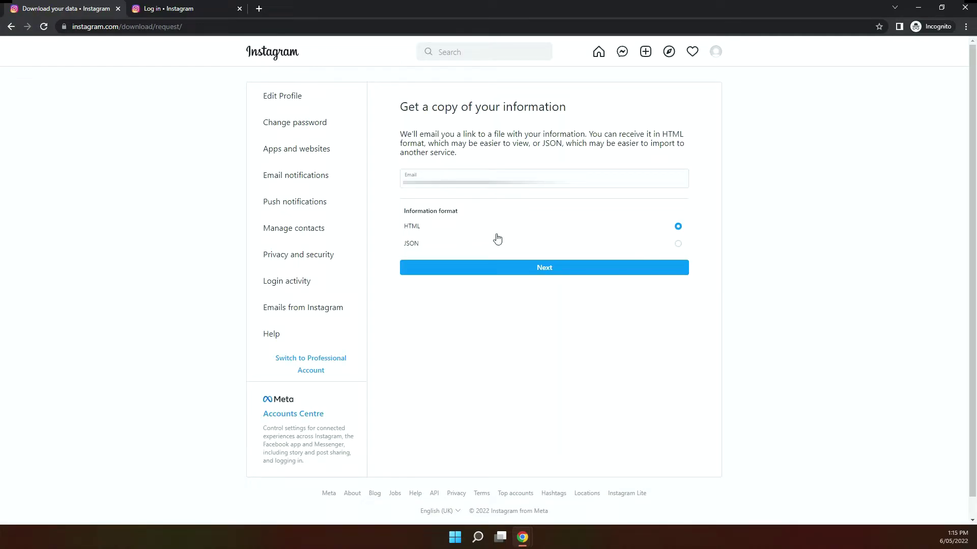
Request the account data in HTML format, confirming with the account password
left_click(515, 268)
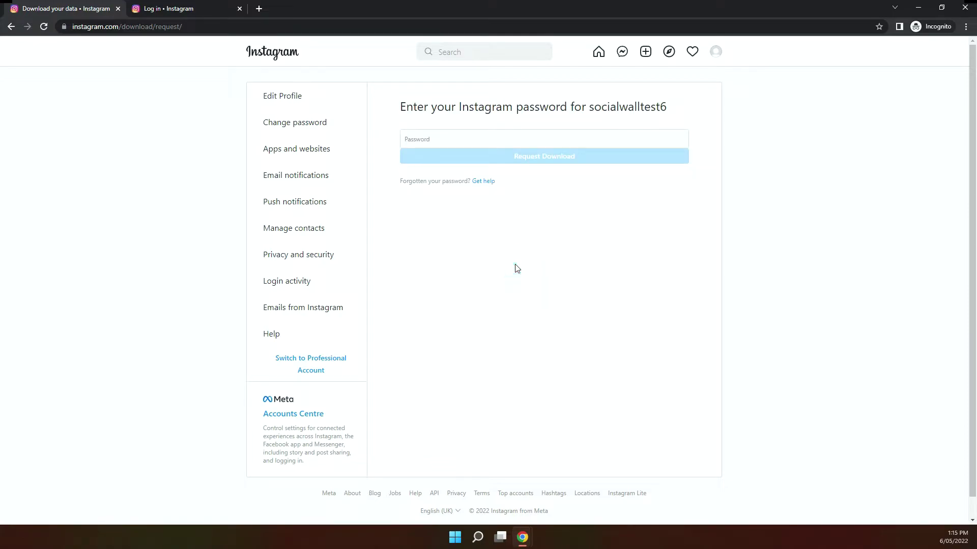
left_click(475, 140)
type("*")
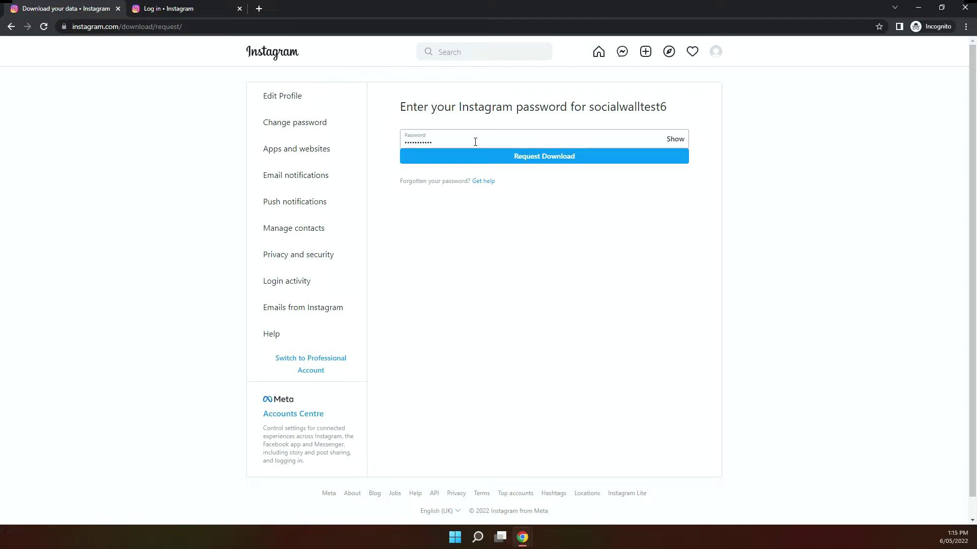
left_click(504, 158)
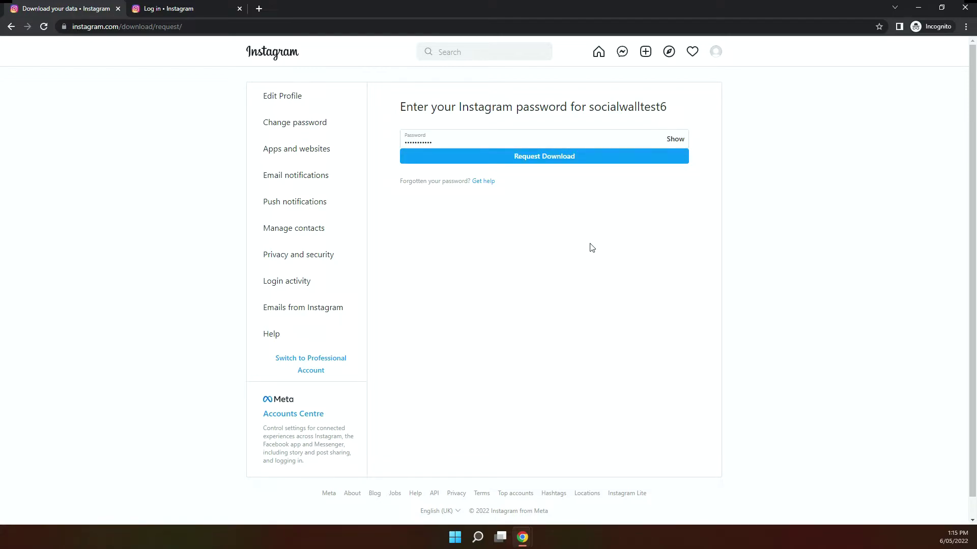
left_click(584, 162)
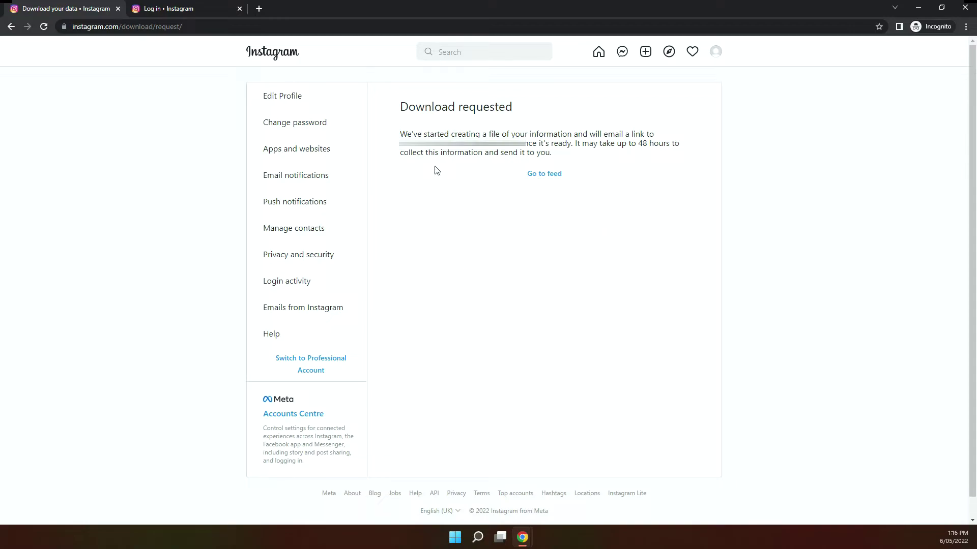
key("ctrl+Tab")
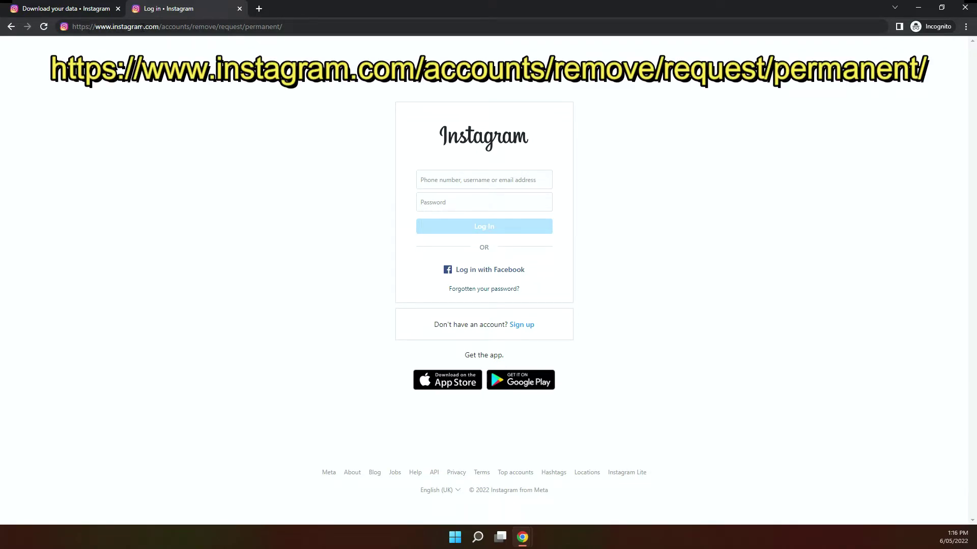
Load instagram.com/accounts/remove/request/permanent/ in the second tab while logged in
left_click(294, 27)
key("Return")
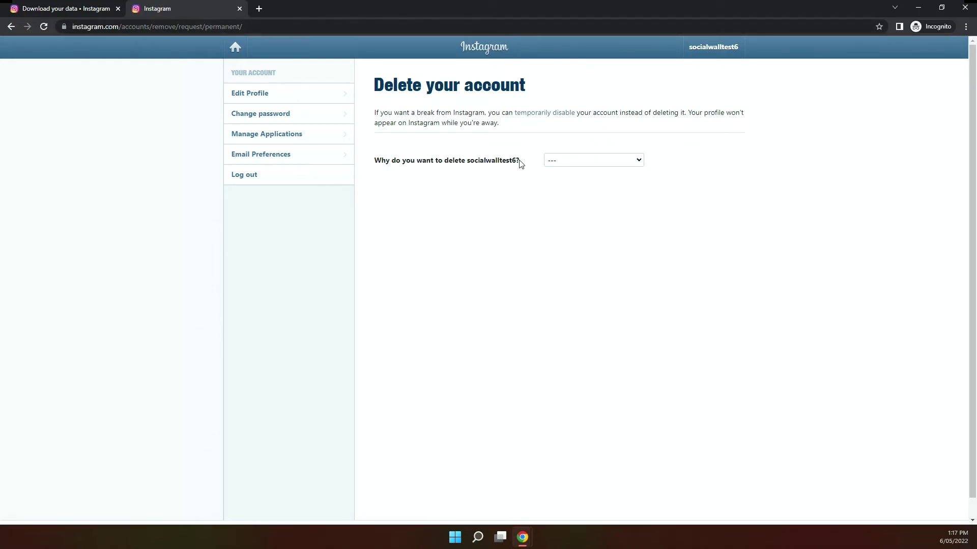
Choose 'Something else' as the deletion reason and re-enter the account password
left_click(550, 161)
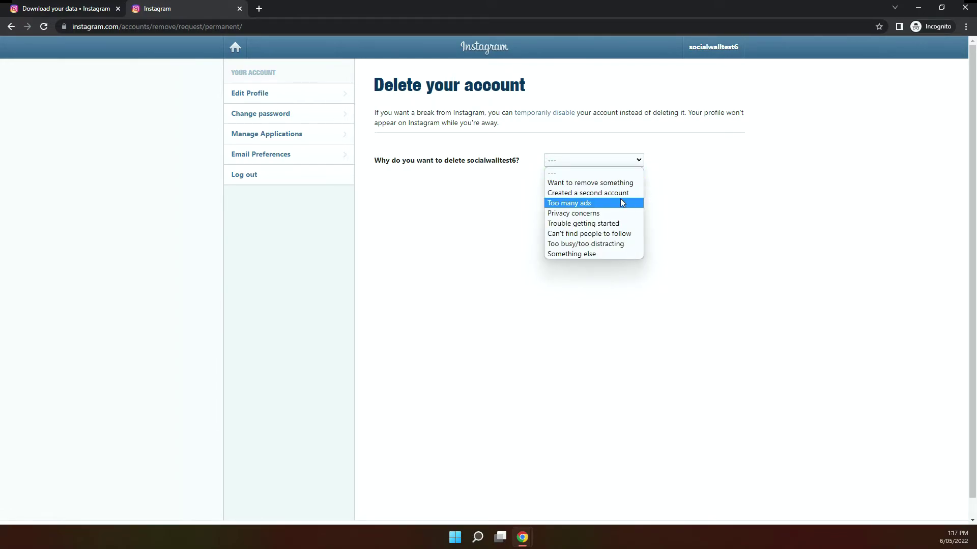
left_click(615, 252)
left_click(564, 182)
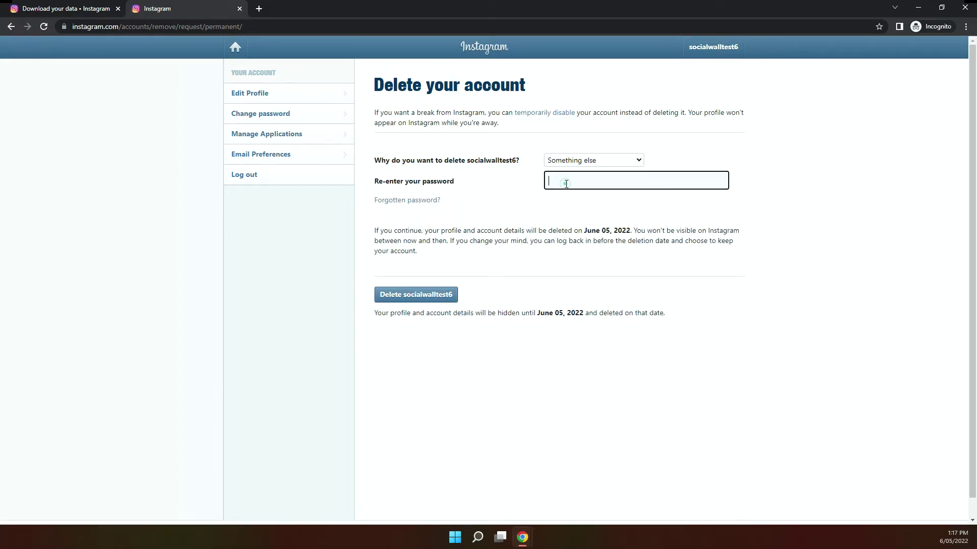
type("•••••••••••")
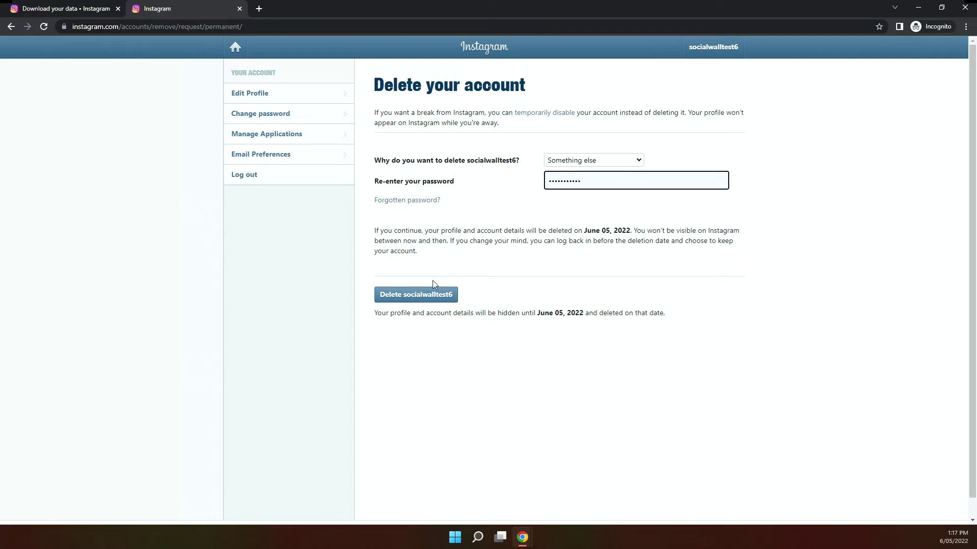